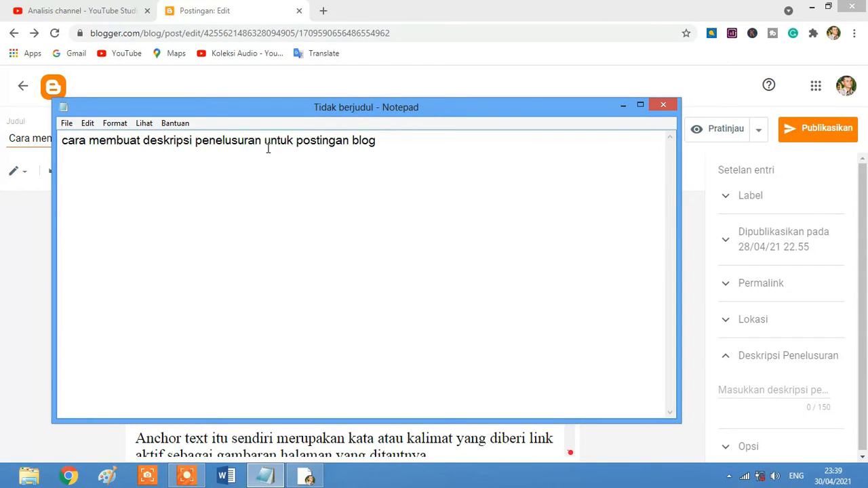
# Leave the post editor for the posts list and open the blog's settings (Setelan)
pyautogui.click(257, 89)
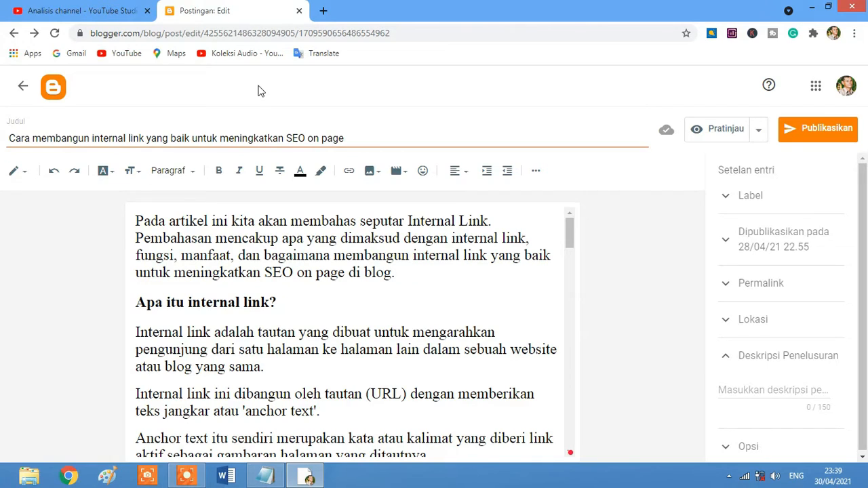
pyautogui.click(749, 386)
pyautogui.click(22, 86)
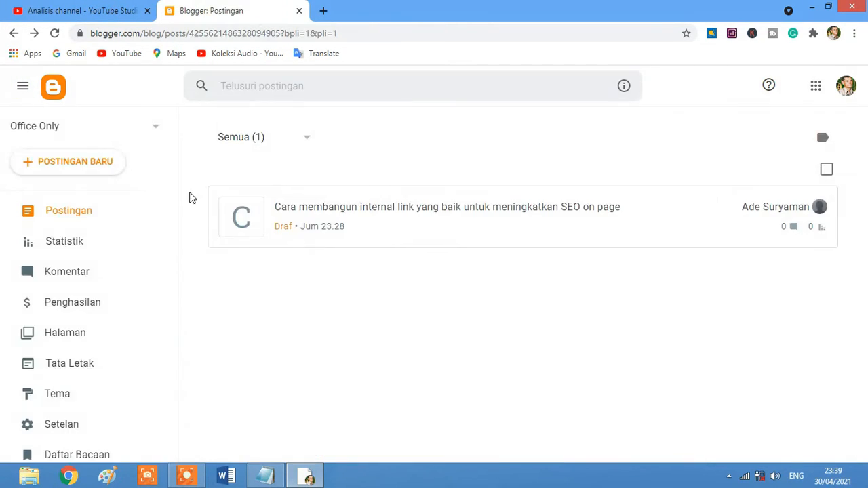
pyautogui.scroll(-3, 89, 265)
pyautogui.click(68, 313)
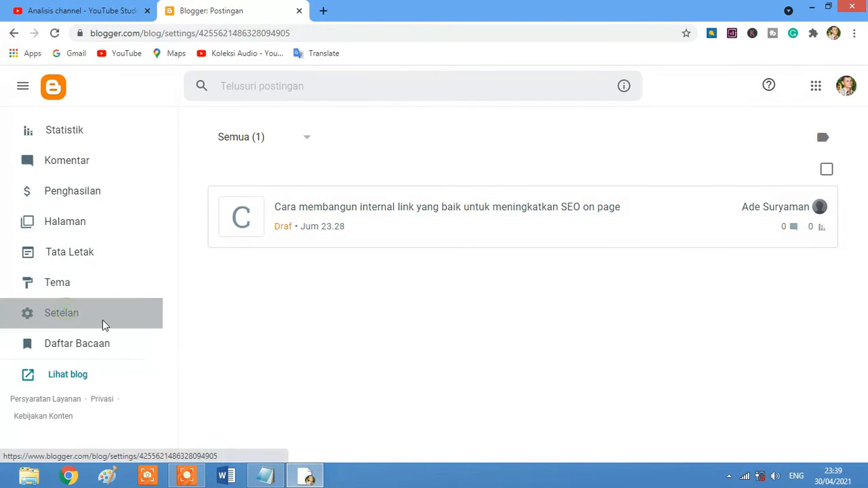
# Find the Tag meta section in the blog settings and check whether the search description is enabled and filled in
pyautogui.scroll(-10, 275, 306)
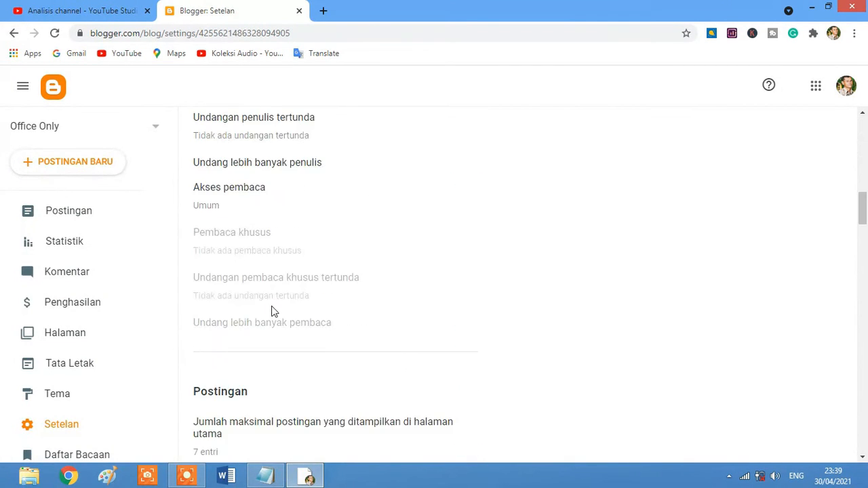
pyautogui.scroll(-20, 274, 312)
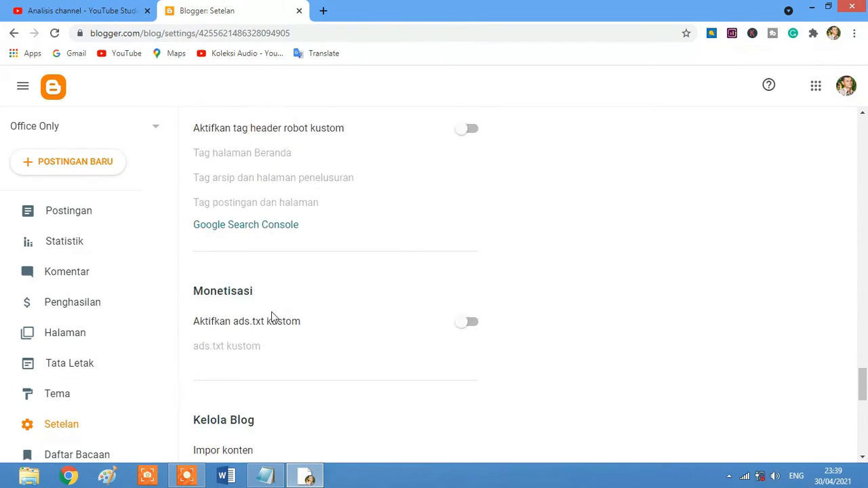
pyautogui.scroll(-5, 271, 317)
pyautogui.scroll(-3, 265, 286)
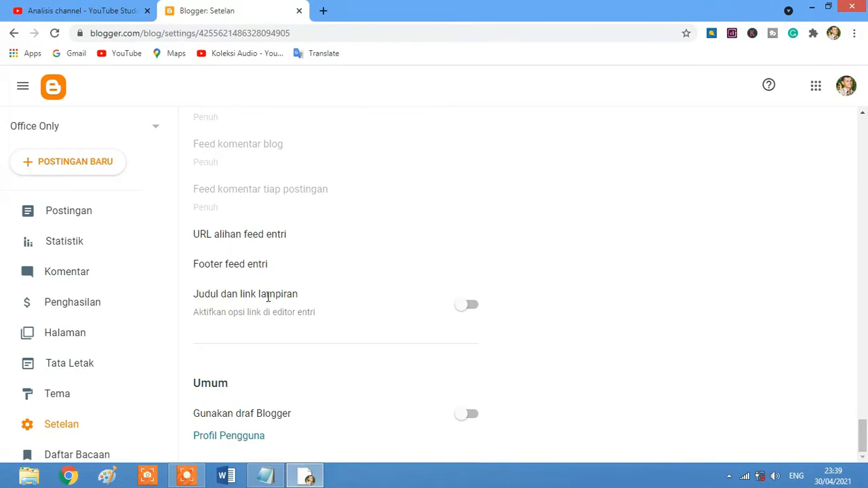
pyautogui.scroll(5, 305, 348)
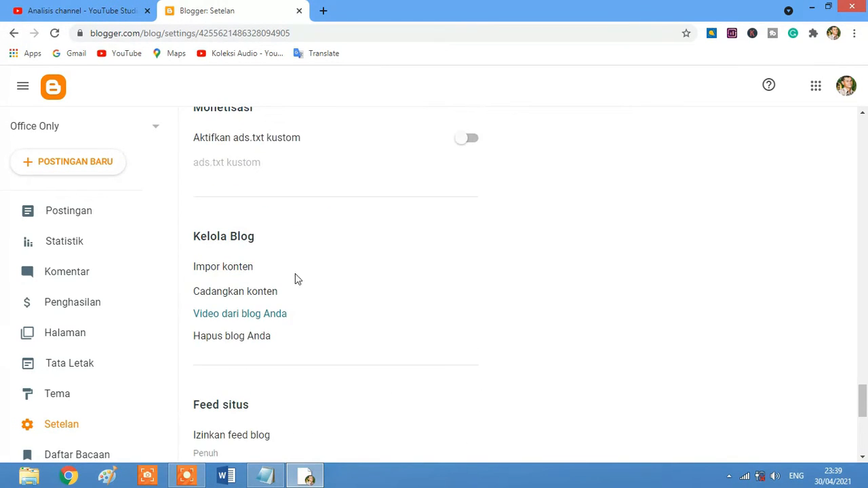
pyautogui.scroll(2, 282, 258)
pyautogui.scroll(3, 288, 241)
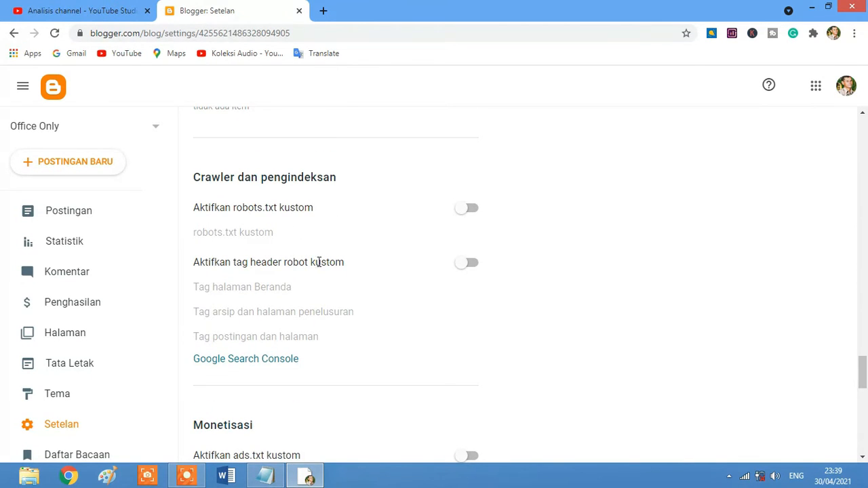
pyautogui.scroll(2, 337, 275)
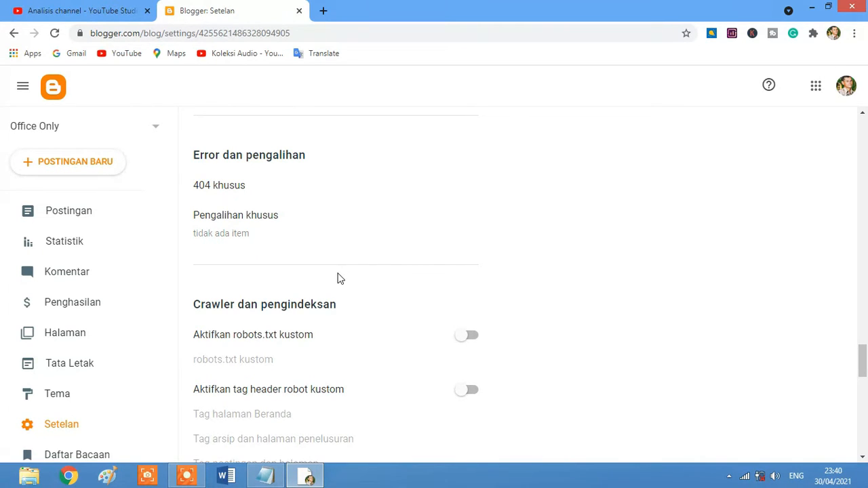
pyautogui.scroll(3, 340, 278)
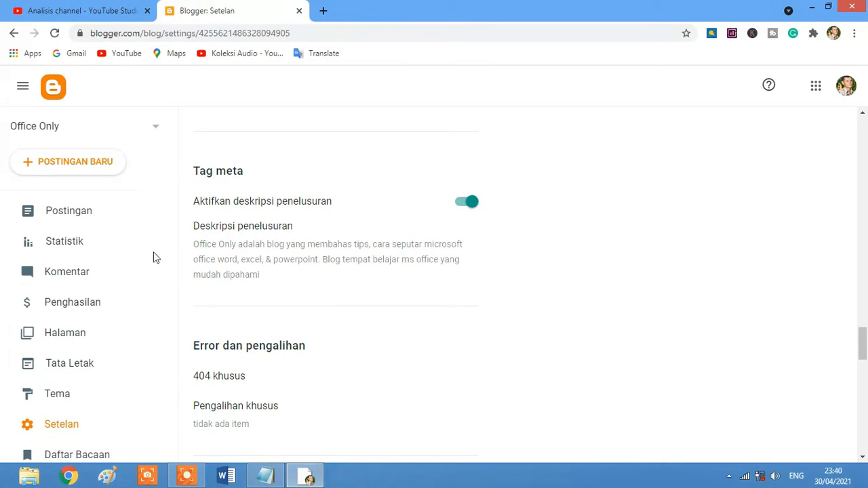
# Reopen the draft post "Cara membangun internal link yang baik untuk meningkatkan SEO on page" and look through its article text
pyautogui.click(76, 216)
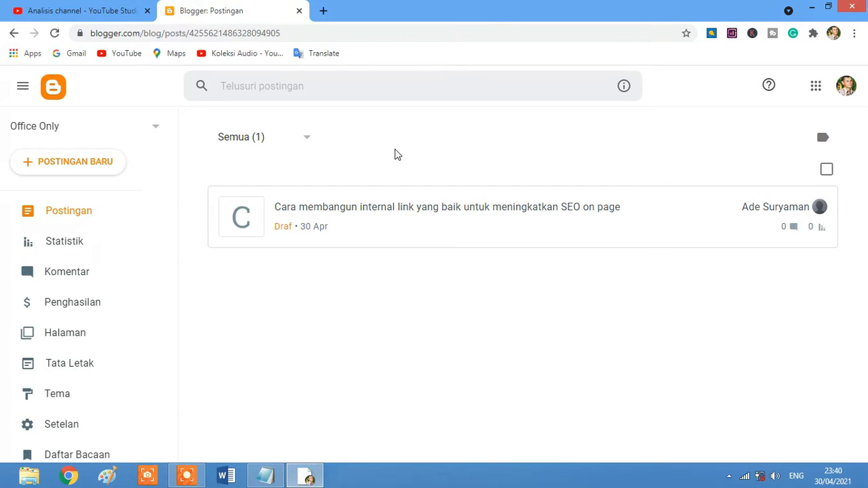
pyautogui.click(426, 212)
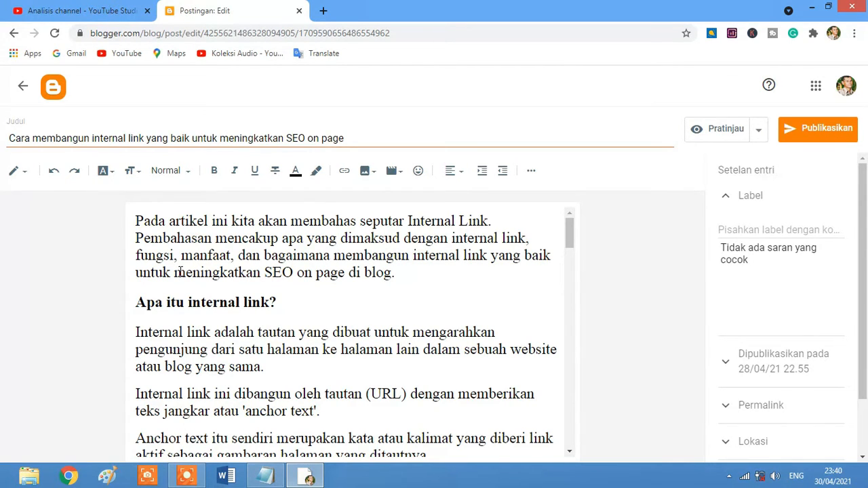
pyautogui.scroll(-1, 180, 271)
pyautogui.scroll(1, 180, 272)
pyautogui.scroll(-5, 182, 278)
pyautogui.scroll(-10, 181, 278)
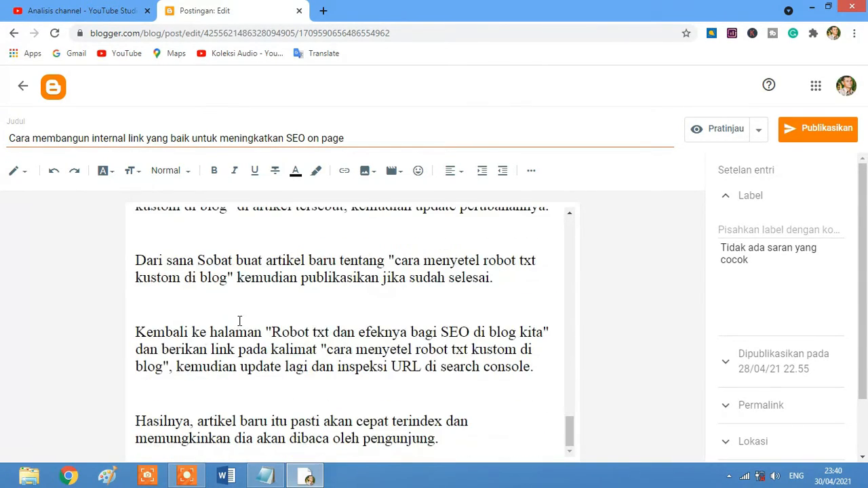
pyautogui.scroll(1, 241, 326)
pyautogui.scroll(15, 240, 327)
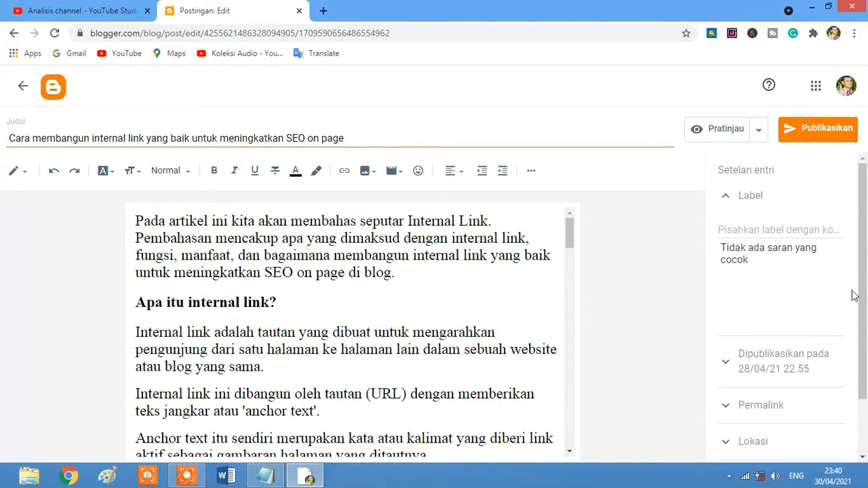
# Expand the post's Deskripsi Penelusuran setting and place the cursor in its empty description field
pyautogui.scroll(-1, 853, 302)
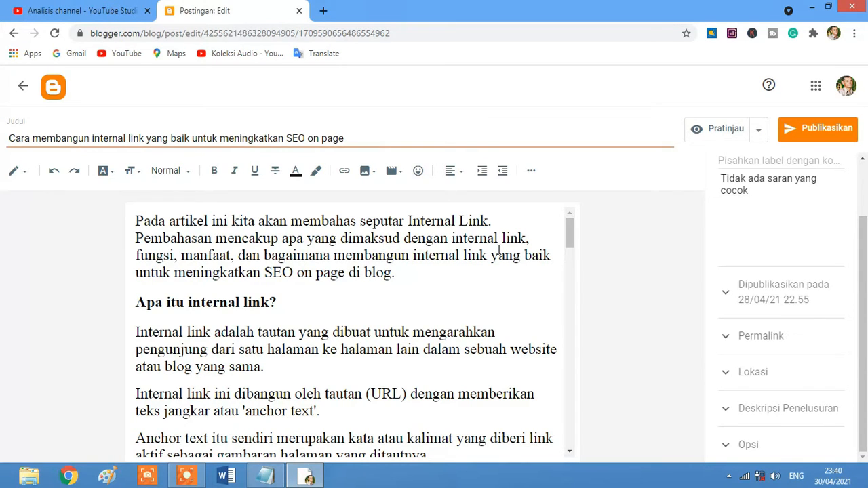
pyautogui.click(419, 271)
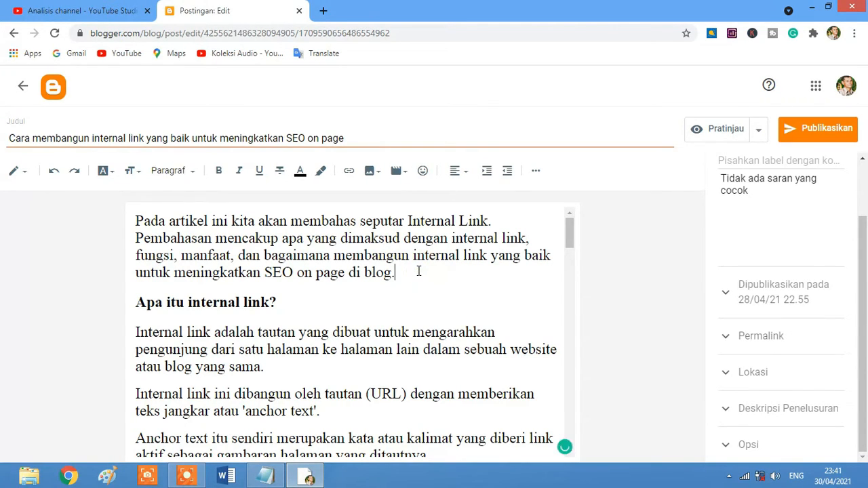
pyautogui.click(749, 407)
pyautogui.click(754, 389)
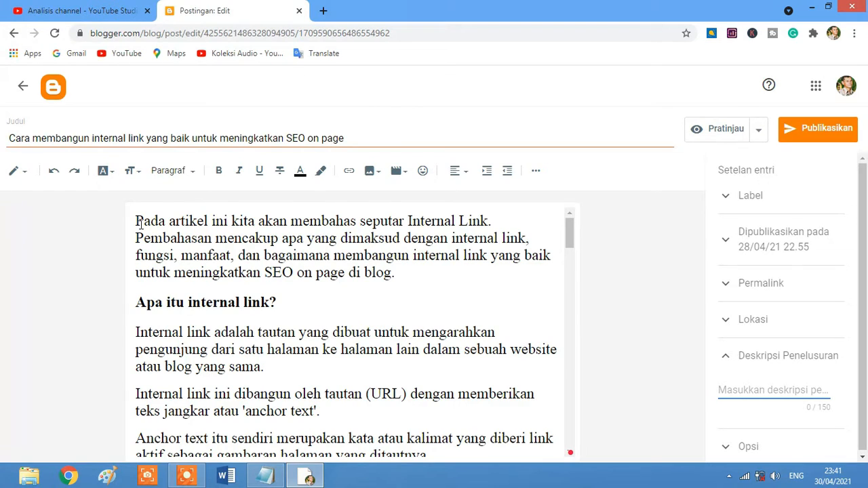
# Check which paragraph style is applied to the "Apa itu internal link?" heading in the article
pyautogui.click(402, 274)
pyautogui.moveTo(135, 304); pyautogui.dragTo(283, 303)
pyautogui.click(268, 302)
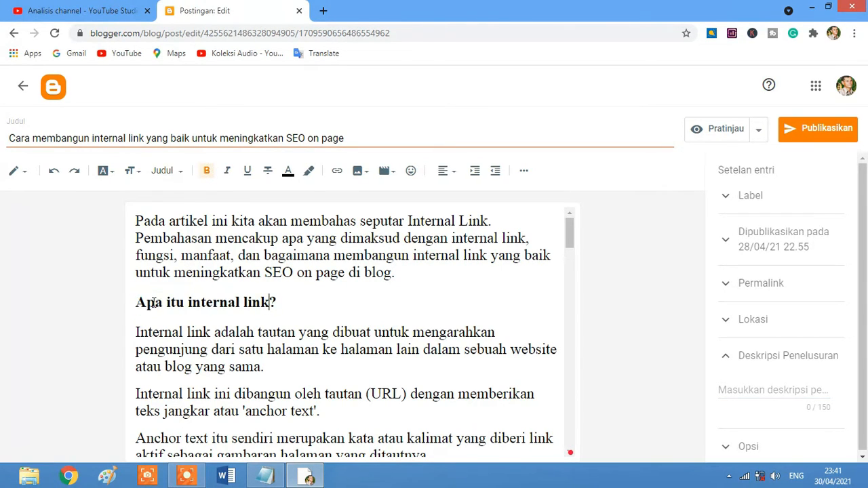
pyautogui.moveTo(135, 303); pyautogui.dragTo(295, 296)
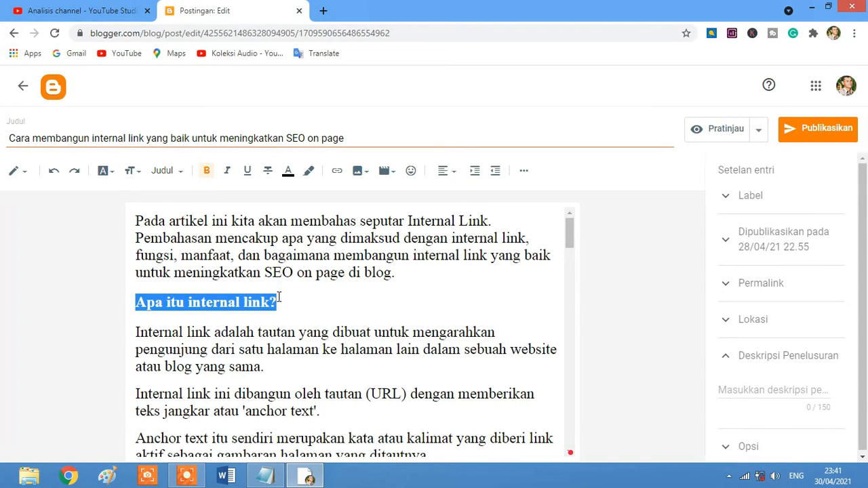
pyautogui.click(257, 302)
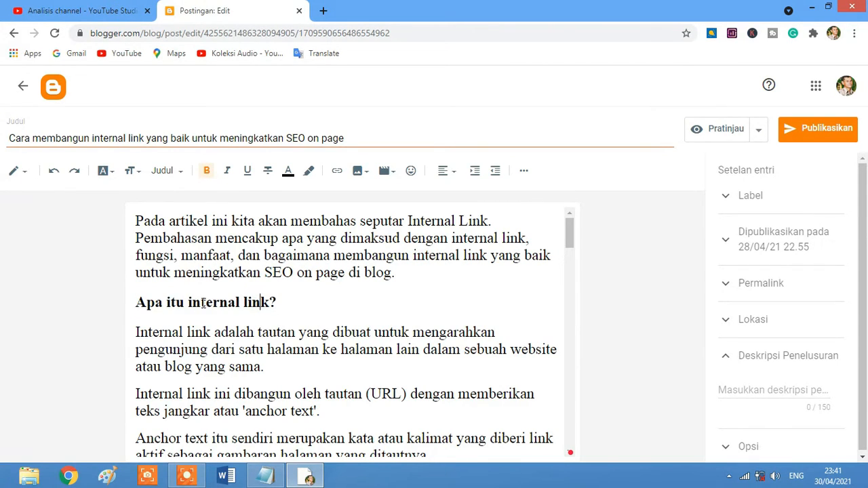
pyautogui.click(274, 302)
pyautogui.click(179, 172)
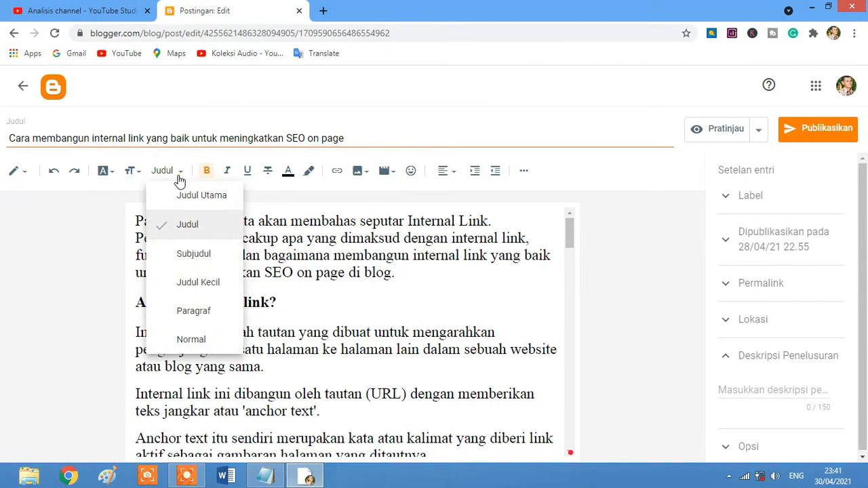
# Show the post in HTML view and search its source code for "h2"
pyautogui.click(15, 170)
pyautogui.click(42, 144)
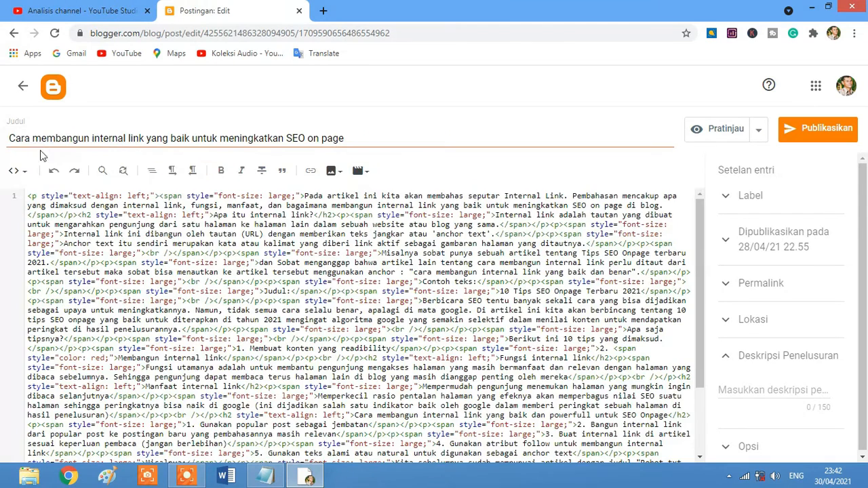
pyautogui.hotkey('ctrl', 'f')
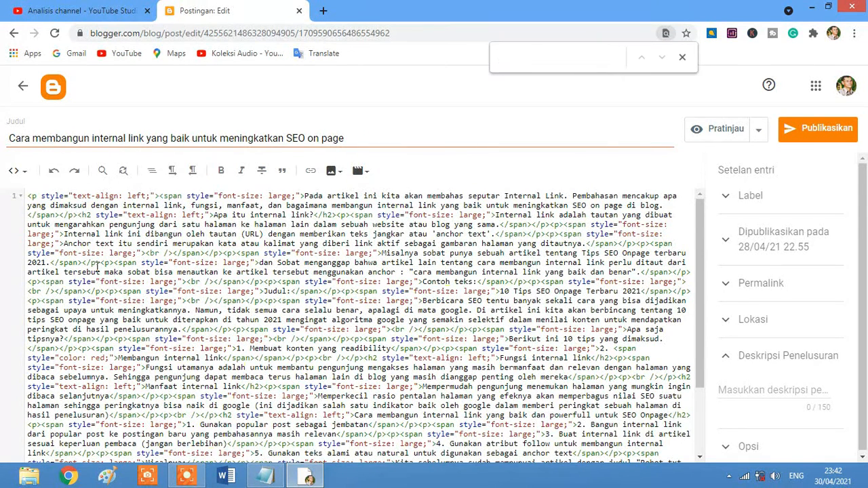
pyautogui.write('h2')
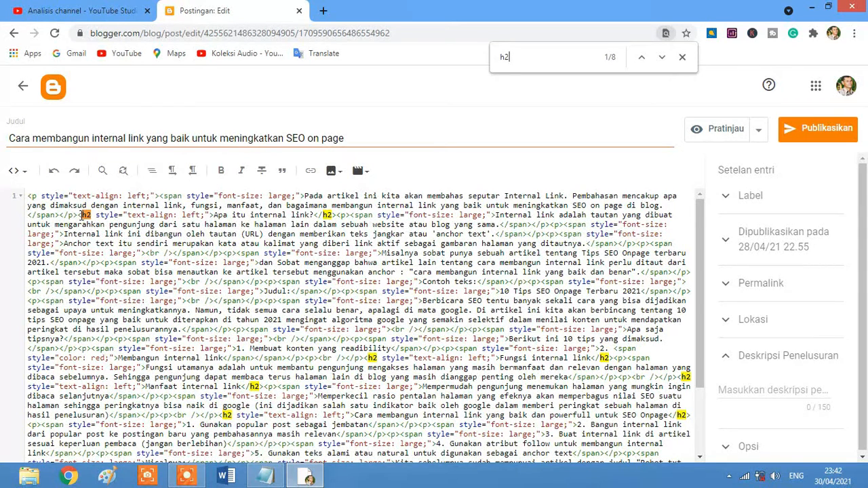
# Return the post to the writing view and compare the style of the "Apa itu internal link?" heading with the body text
pyautogui.click(16, 170)
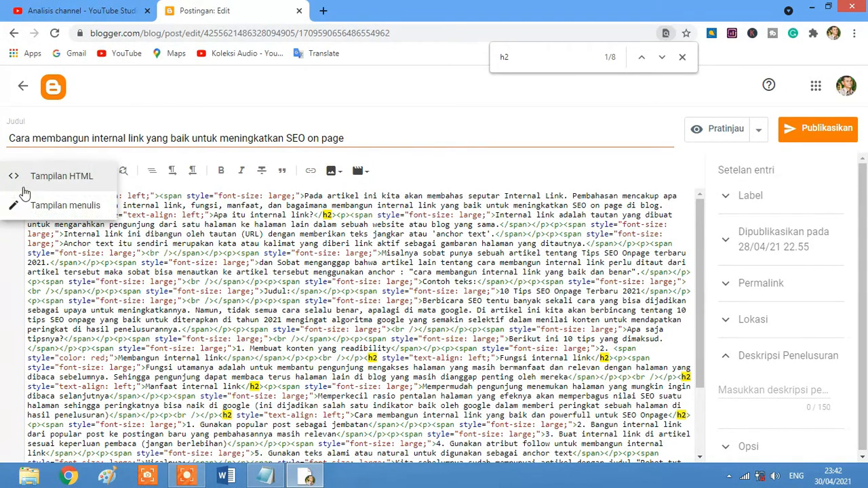
pyautogui.click(26, 205)
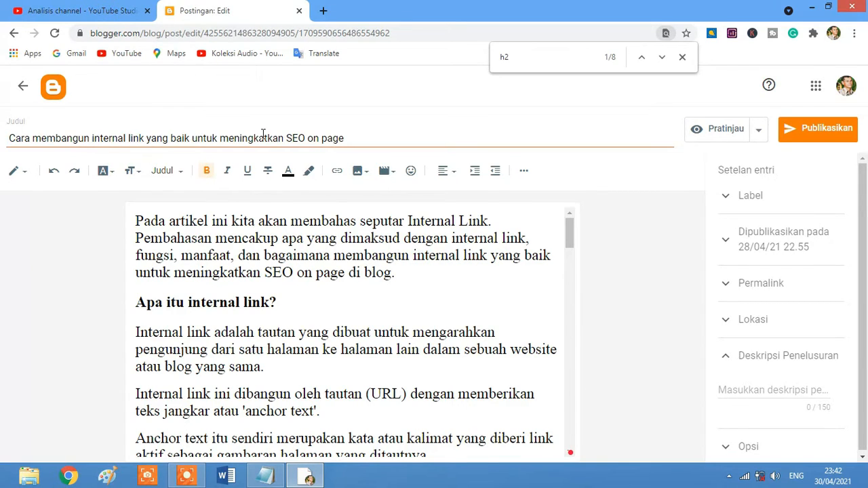
pyautogui.click(179, 180)
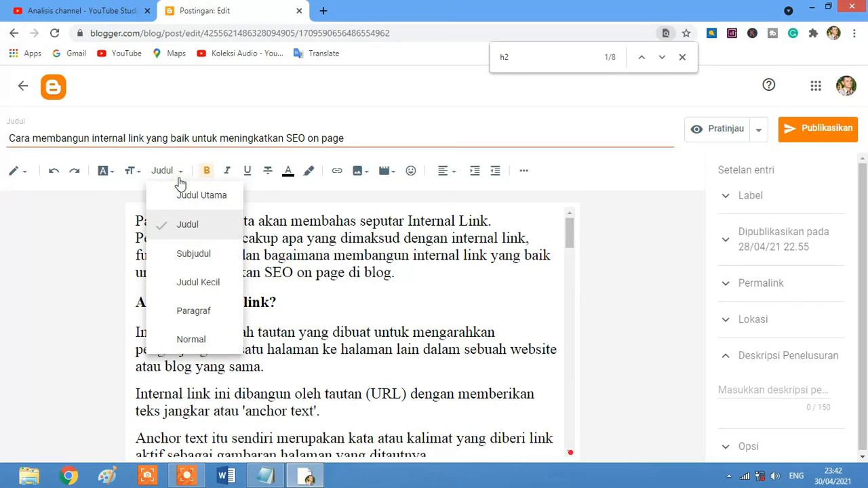
pyautogui.click(270, 302)
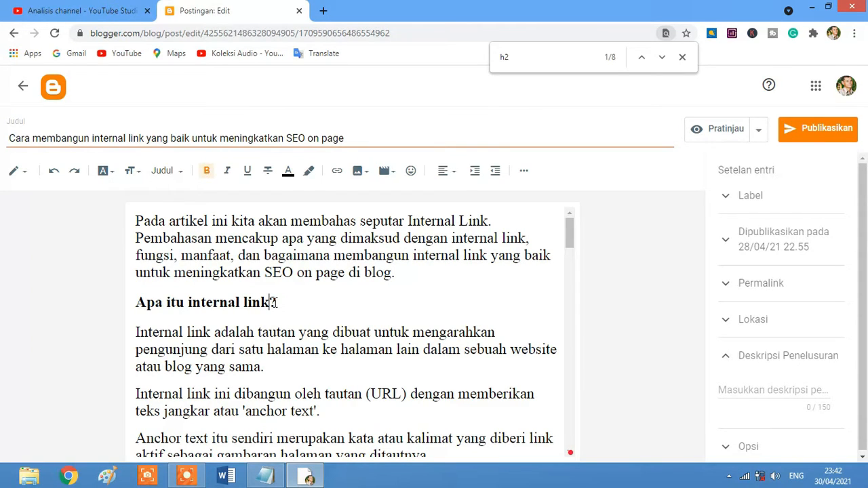
pyautogui.click(270, 316)
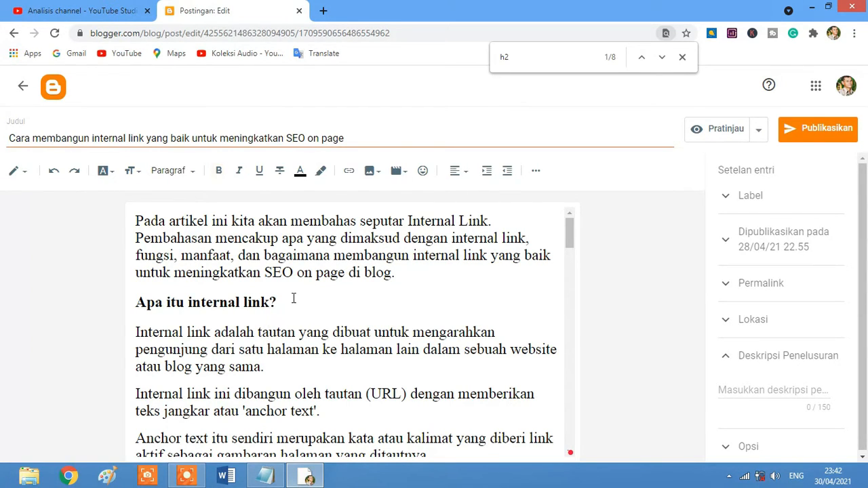
pyautogui.click(293, 298)
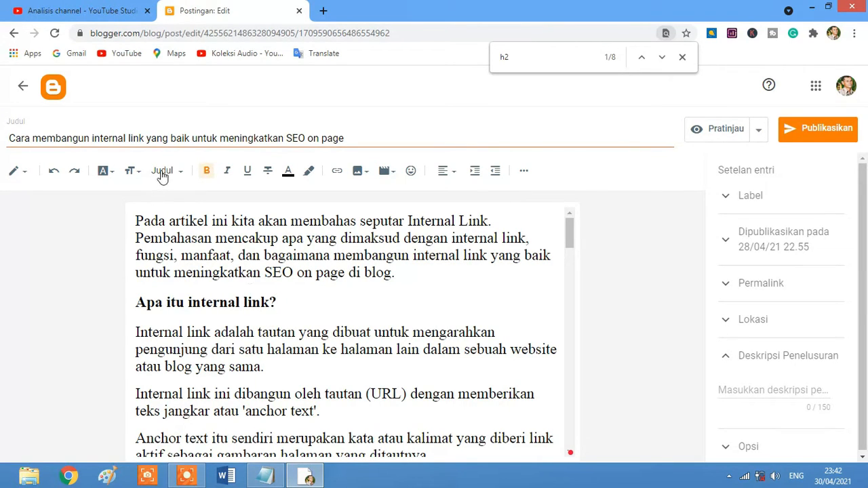
pyautogui.moveTo(135, 303); pyautogui.dragTo(286, 311)
pyautogui.click(264, 272)
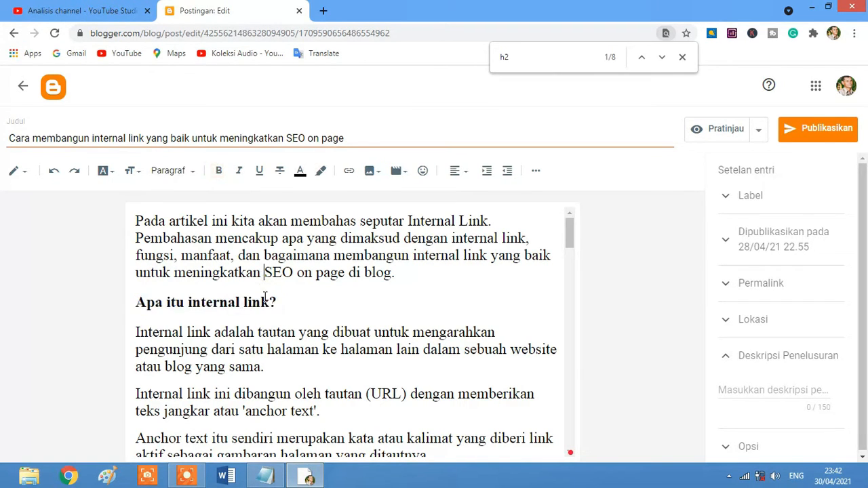
# Check the paragraph style of the "Apa itu internal link?" and "Fungsi internal link" headings and locate the article's other subheadings
pyautogui.scroll(-1, 180, 278)
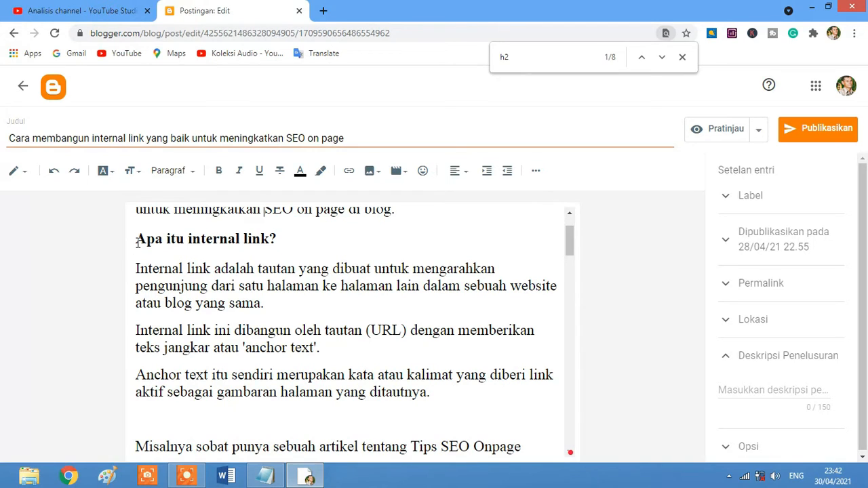
pyautogui.click(193, 239)
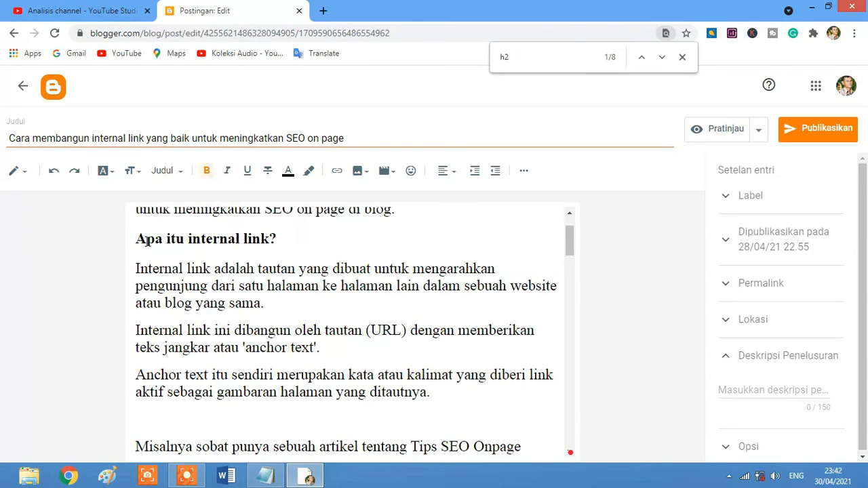
pyautogui.scroll(-7, 253, 248)
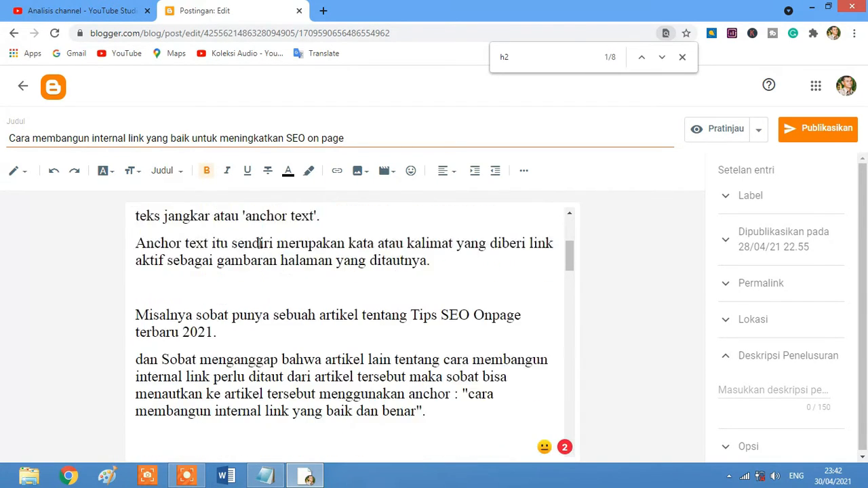
pyautogui.scroll(-4, 253, 248)
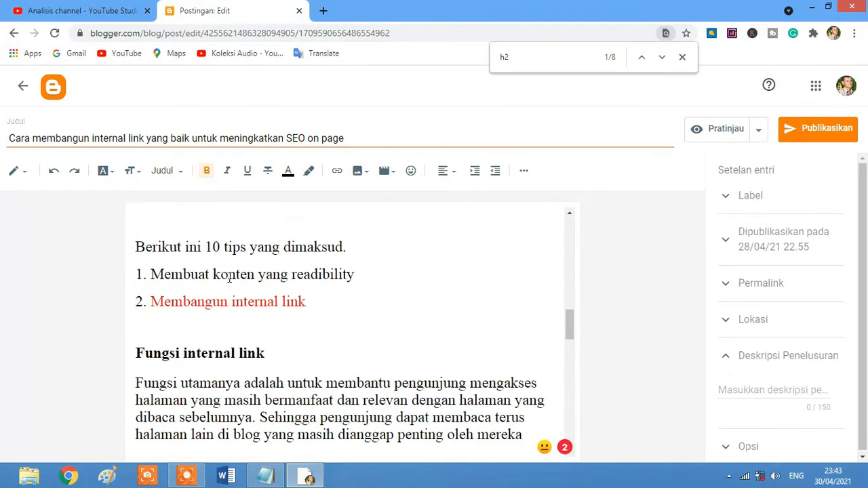
pyautogui.click(186, 352)
pyautogui.scroll(-5, 233, 327)
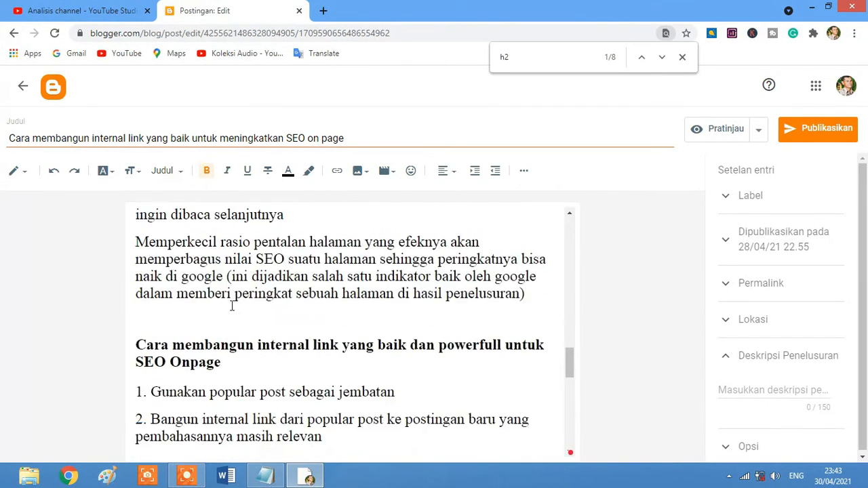
pyautogui.scroll(2, 232, 306)
pyautogui.scroll(-1, 233, 306)
pyautogui.scroll(-3, 201, 230)
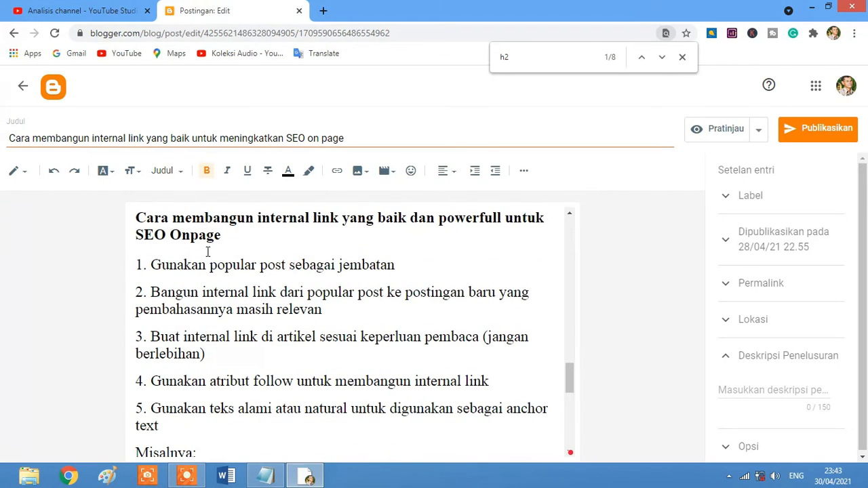
# Review the article again from its introduction to the "Cara membangun internal link" heading for topics the search description should cover
pyautogui.scroll(1, 208, 253)
pyautogui.scroll(10, 208, 252)
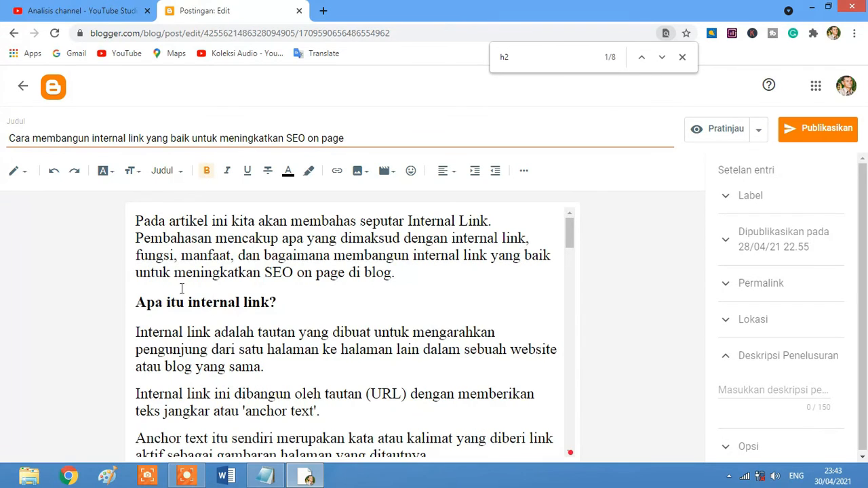
pyautogui.scroll(-10, 181, 290)
pyautogui.scroll(-6, 182, 291)
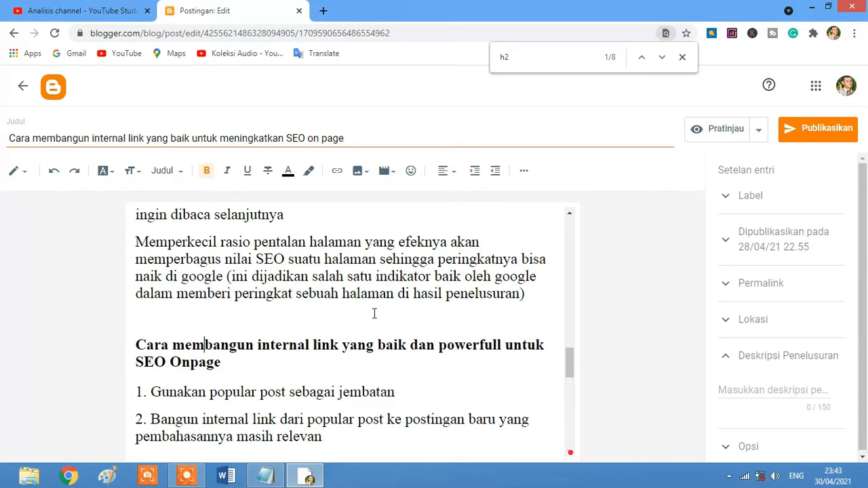
pyautogui.scroll(1, 304, 308)
pyautogui.scroll(10, 304, 307)
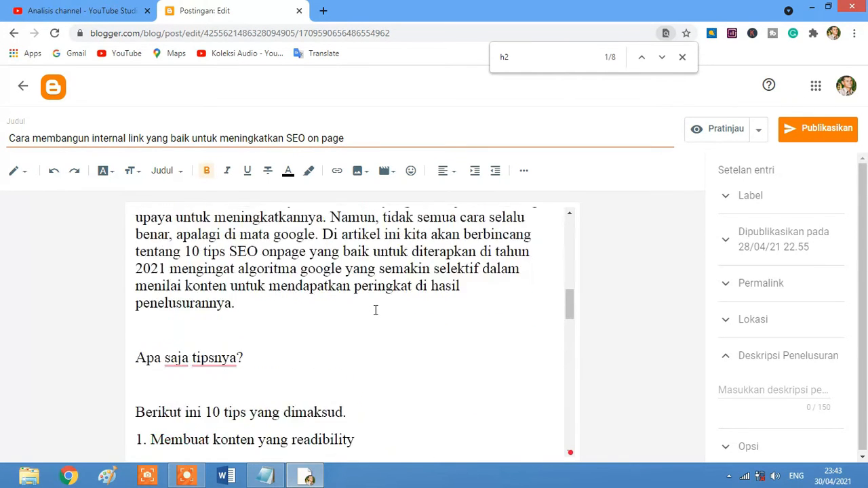
# Begin the post's search description with "Artikel ini membahas apa itu internal link,"
pyautogui.click(739, 387)
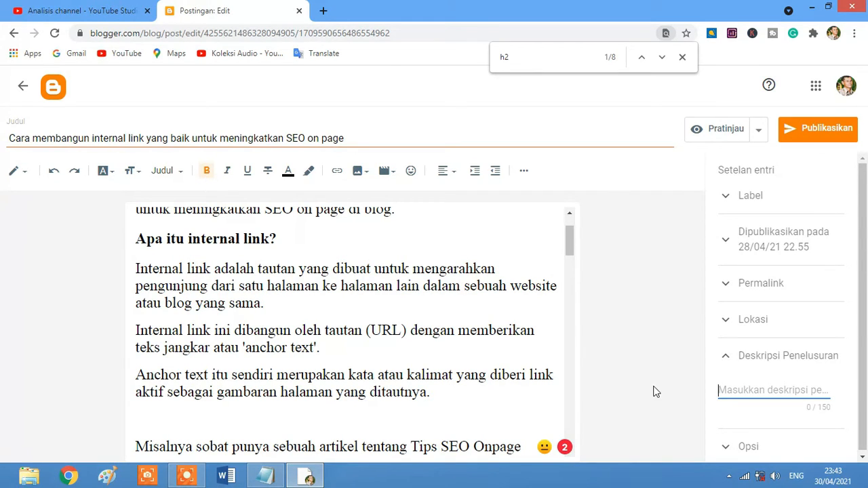
pyautogui.write('Art')
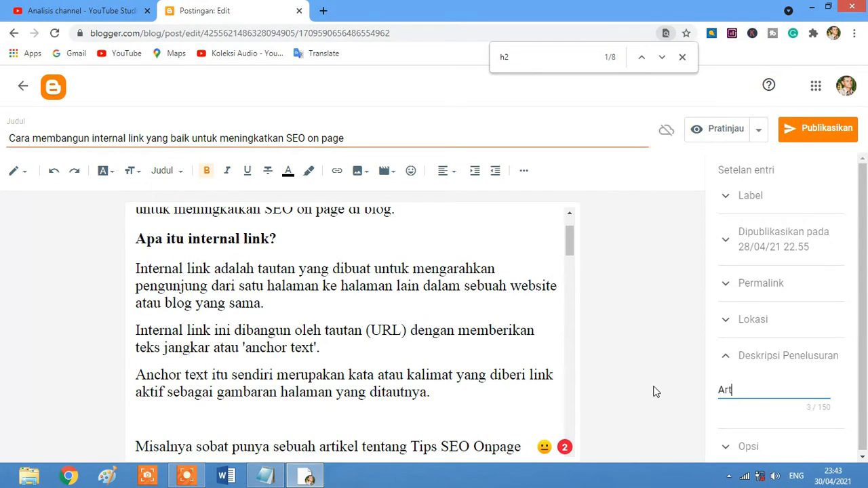
pyautogui.write('ikel ini memuat')
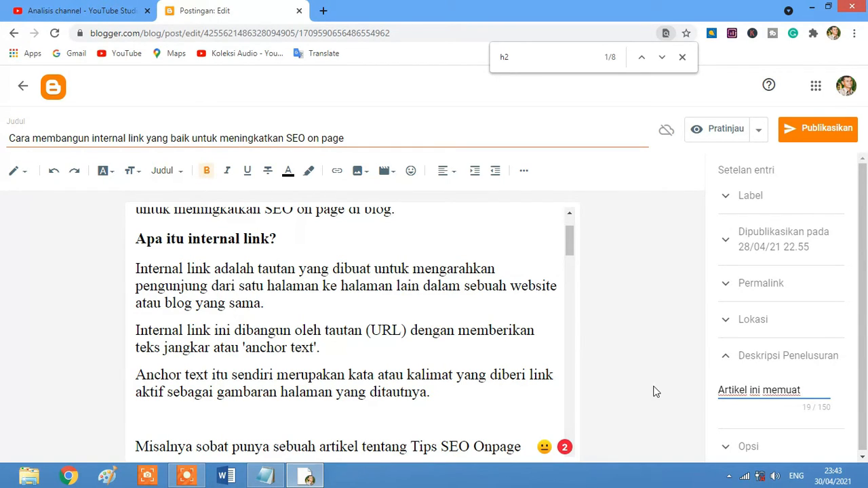
pyautogui.press('BackSpace')
pyautogui.press('BackSpace')
pyautogui.press('BackSpace')
pyautogui.press('BackSpace')
pyautogui.press('BackSpace')
pyautogui.press('BackSpace')
pyautogui.press('BackSpace')
pyautogui.press('BackSpace')
pyautogui.press('BackSpace')
pyautogui.write('ini membahas')
pyautogui.write('apa itu ')
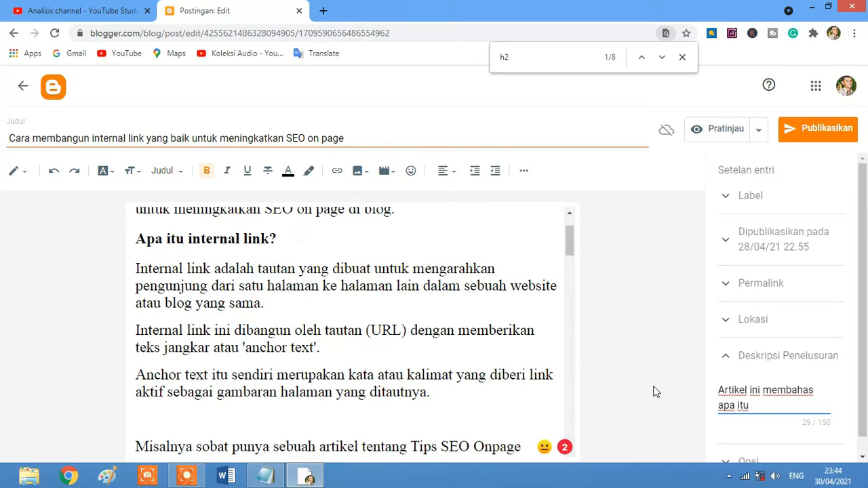
pyautogui.write('internal link,')
# Consult the "Fungsi internal link" heading in the article and append "fungsi," to the search description
pyautogui.scroll(-10, 277, 345)
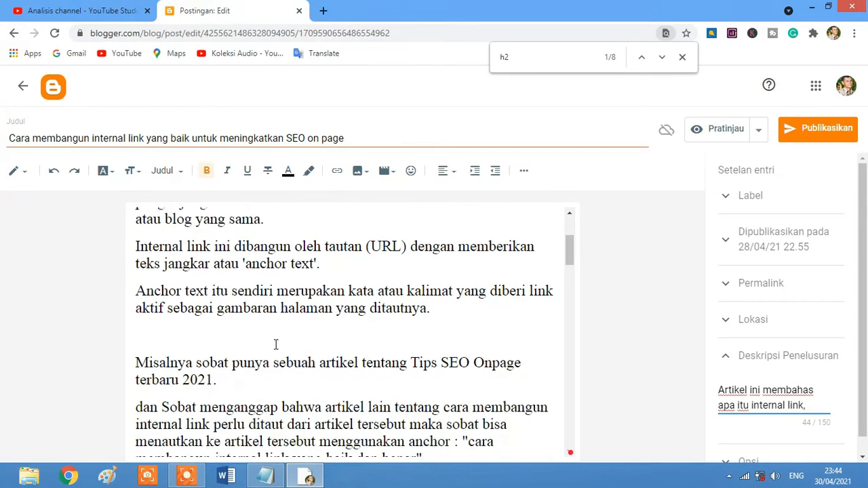
pyautogui.scroll(-2, 258, 345)
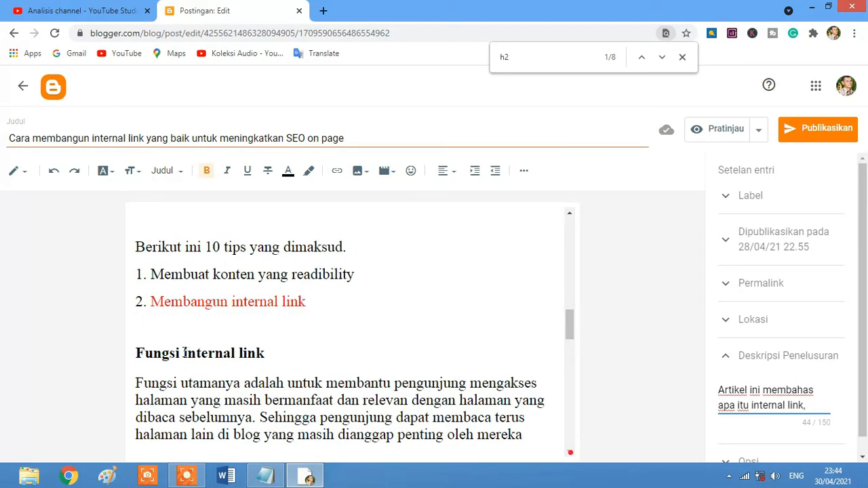
pyautogui.moveTo(183, 353); pyautogui.dragTo(274, 353)
pyautogui.click(247, 353)
pyautogui.click(136, 352)
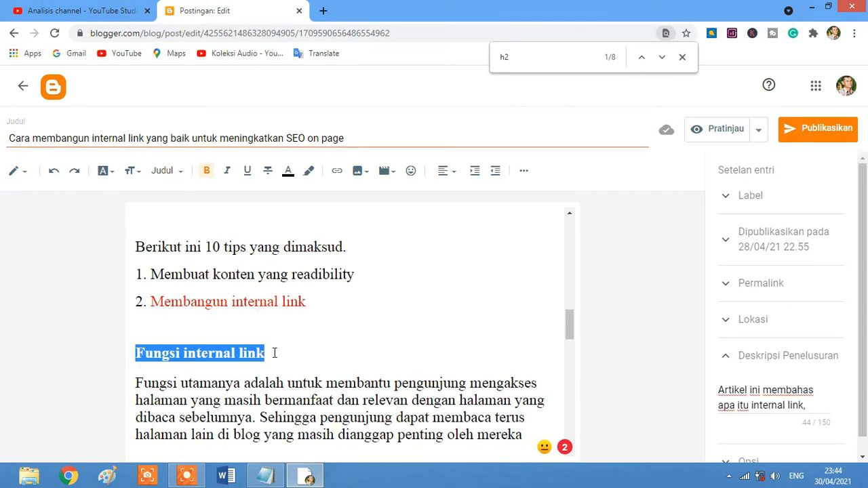
pyautogui.click(256, 353)
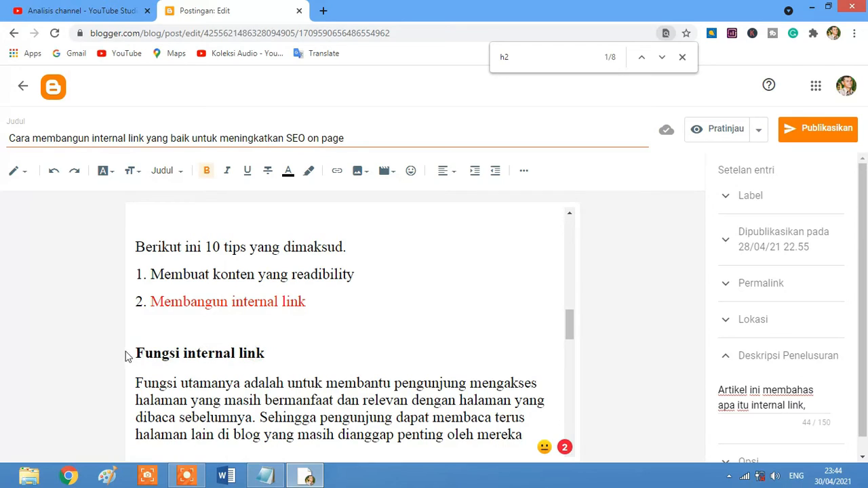
pyautogui.click(820, 405)
pyautogui.write('fungsu')
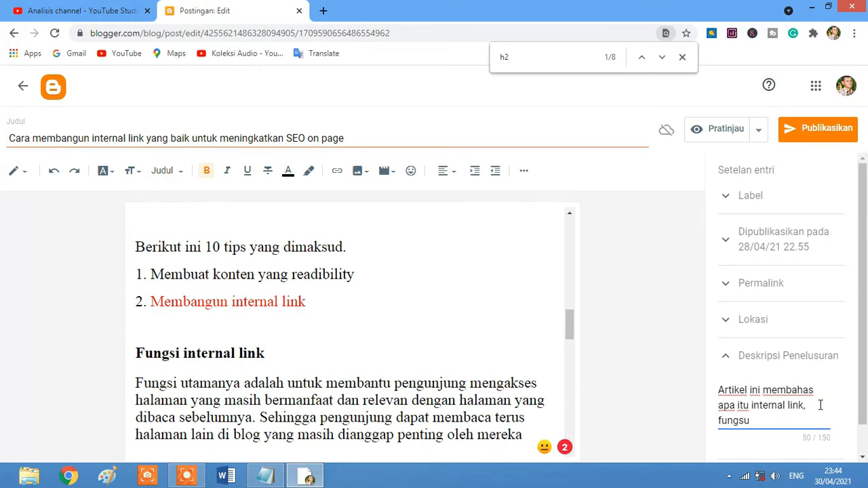
pyautogui.press('BackSpace')
pyautogui.write('i,')
# Append "manfaatnya," to the search description, based on the article's "Manfaat internal link" heading
pyautogui.scroll(-3, 476, 400)
pyautogui.write(', ')
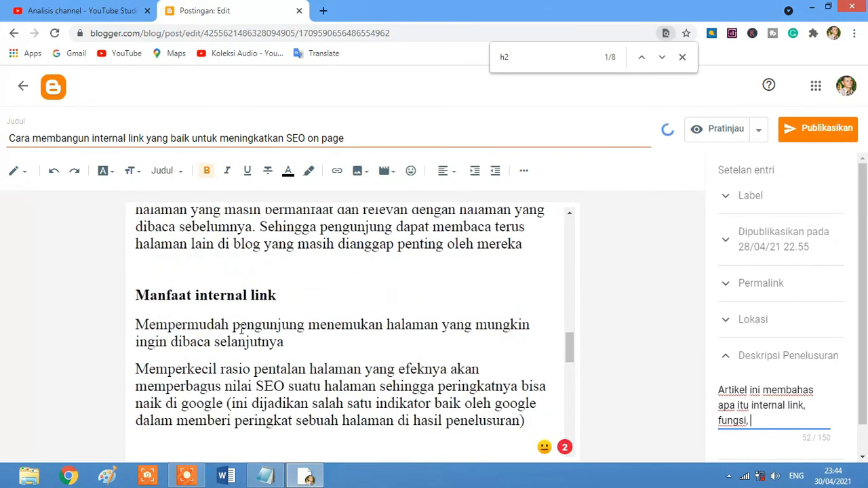
pyautogui.write('manfaat,')
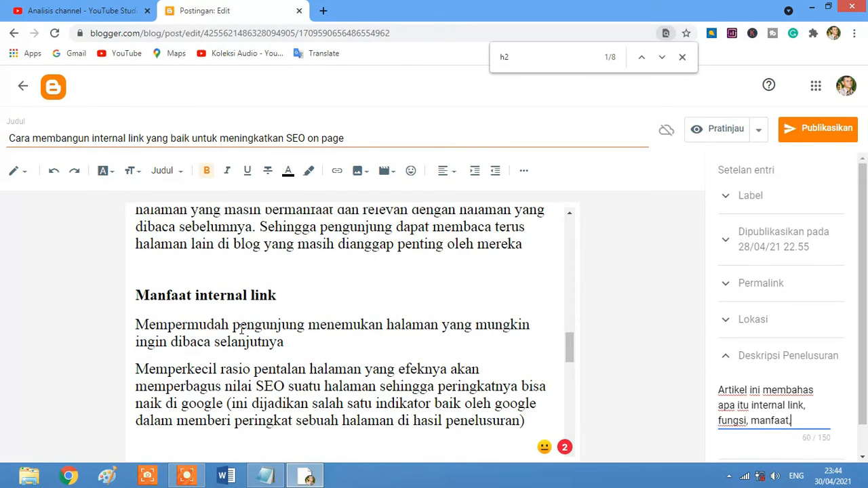
pyautogui.press('BackSpace')
pyautogui.write('nya')
pyautogui.scroll(-1, 277, 361)
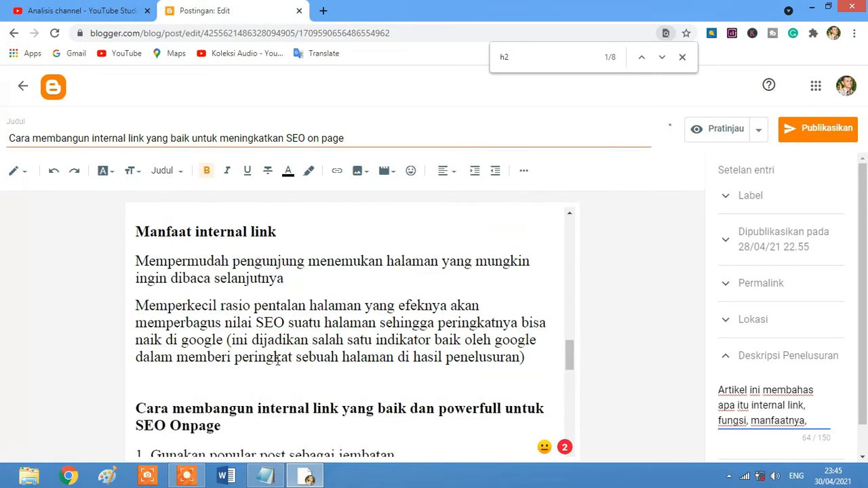
pyautogui.scroll(-2, 277, 361)
pyautogui.write(', ')
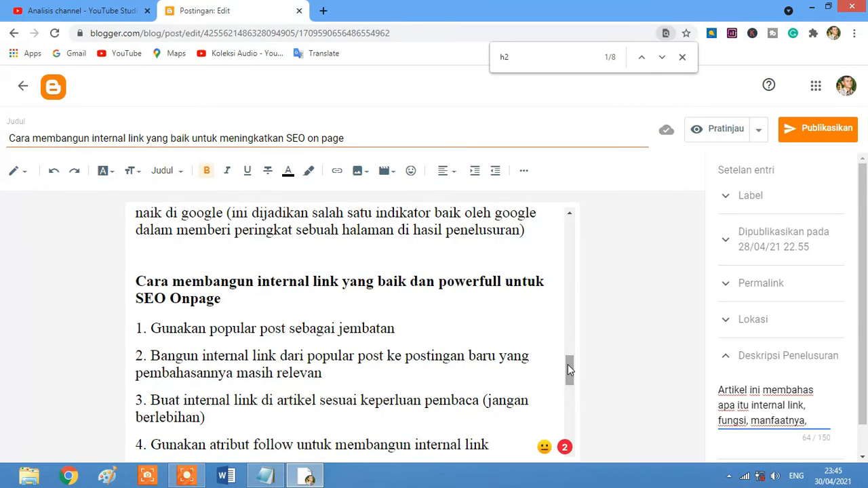
# Complete the search description with "dan cara membangun internal link yang baik untuk SEO on page."
pyautogui.write('dan ')
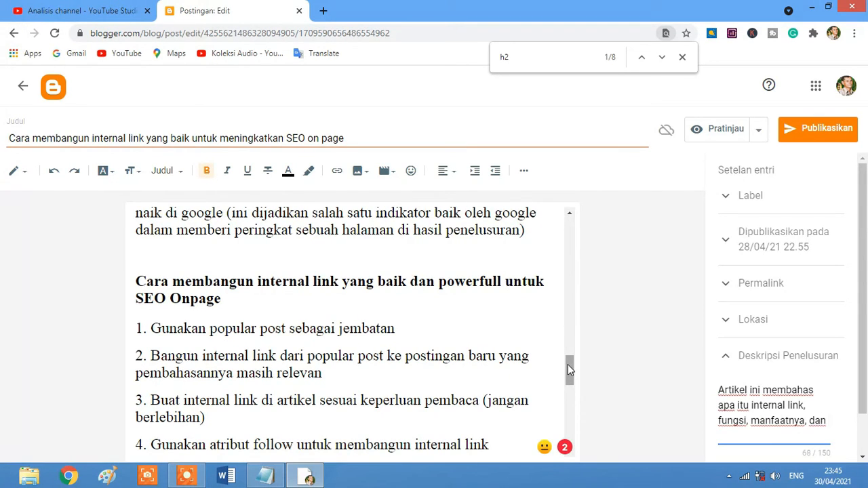
pyautogui.write('cara')
pyautogui.write(' memba')
pyautogui.write('ngun')
pyautogui.write(' inter')
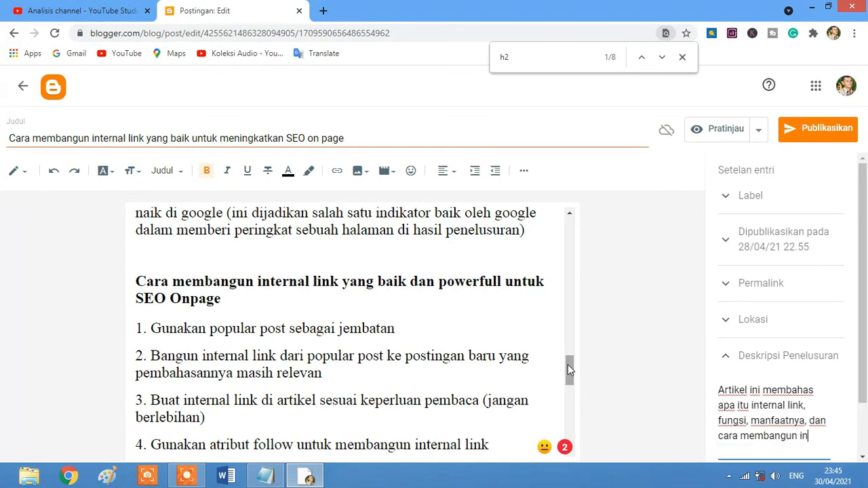
pyautogui.write('nal link yang ba')
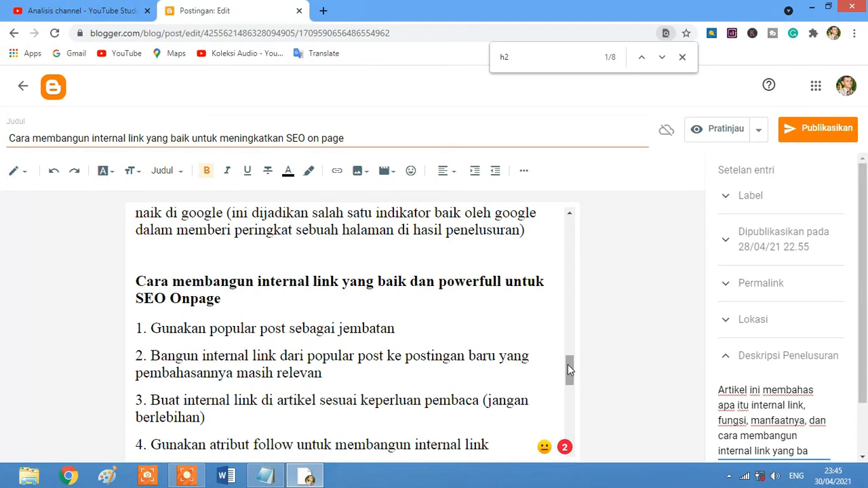
pyautogui.write('ik un')
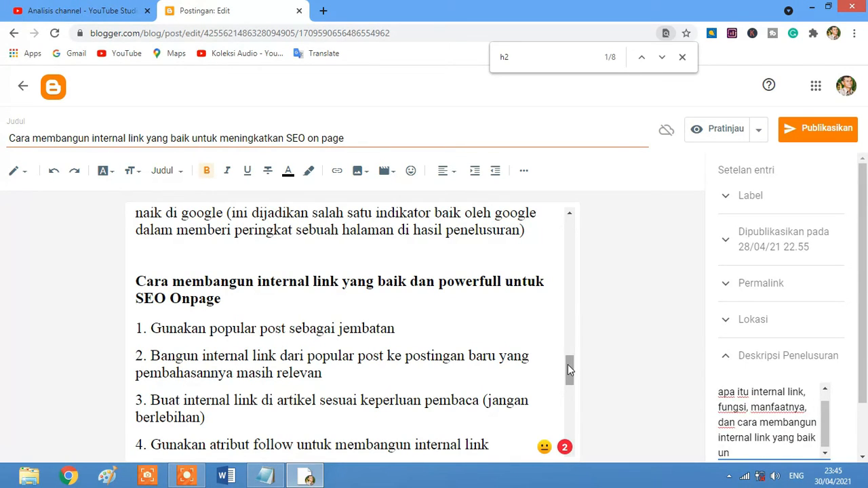
pyautogui.write('tuk SEO on p')
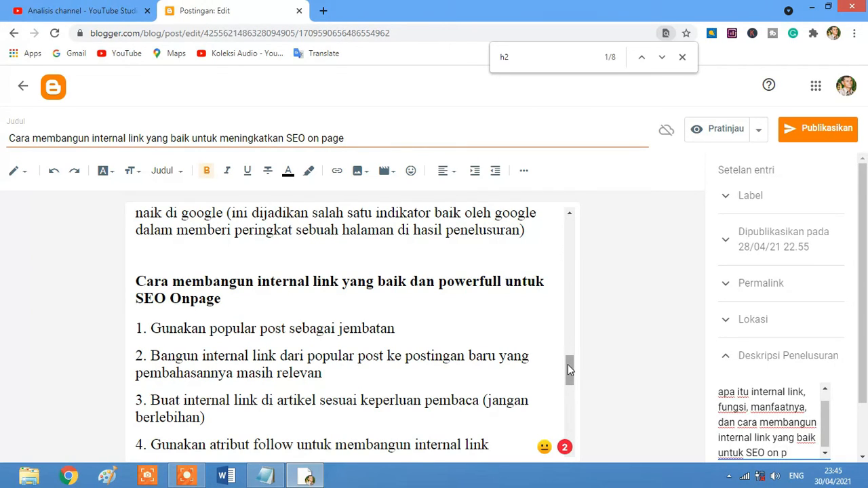
pyautogui.write('age.')
pyautogui.scroll(-2, 807, 406)
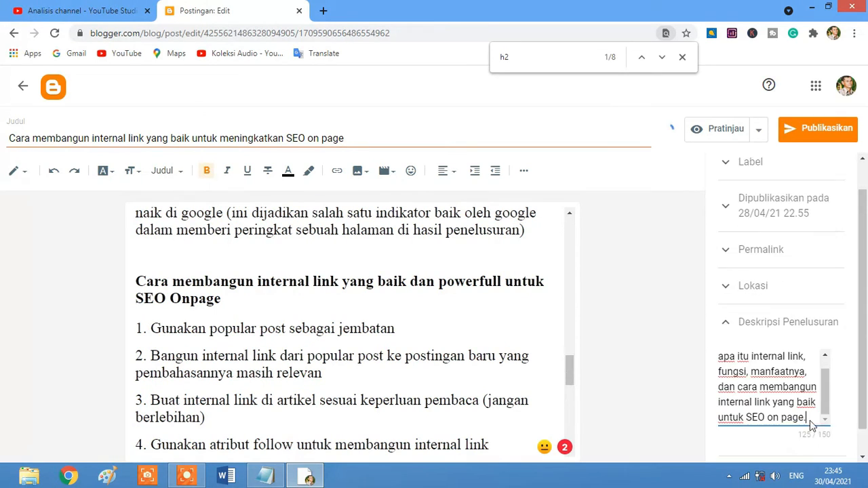
pyautogui.write('.')
pyautogui.scroll(-1, 810, 421)
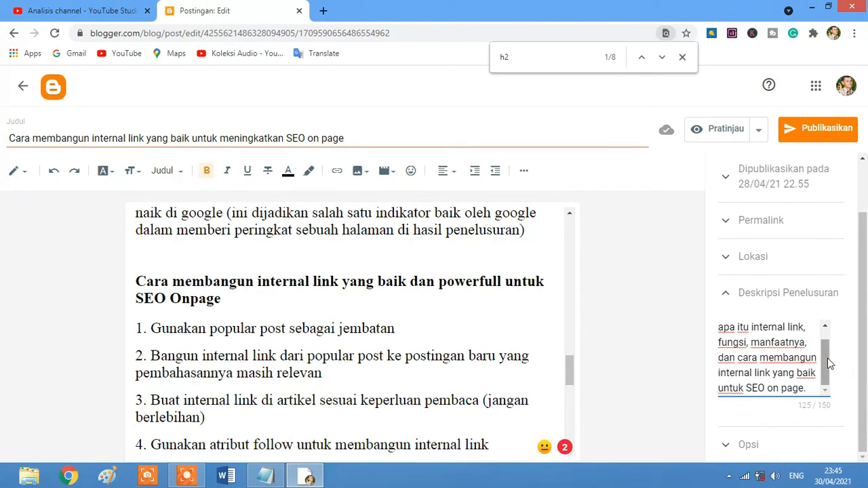
# Reread the whole search description, checking the "apa itu internal link" phrase and the other topics it lists
pyautogui.scroll(1, 827, 358)
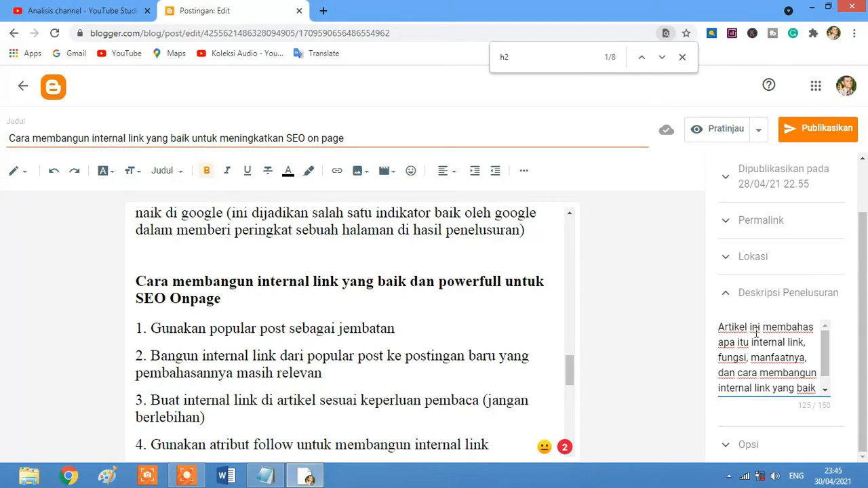
pyautogui.moveTo(719, 343); pyautogui.dragTo(806, 343)
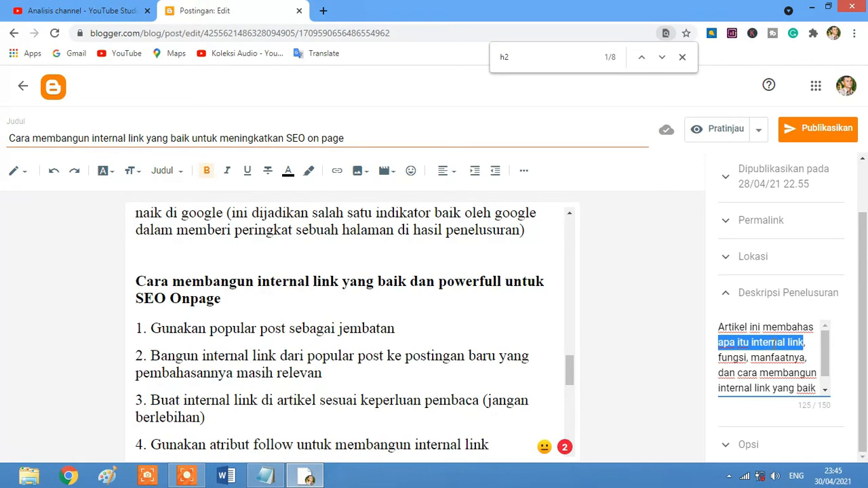
pyautogui.click(766, 357)
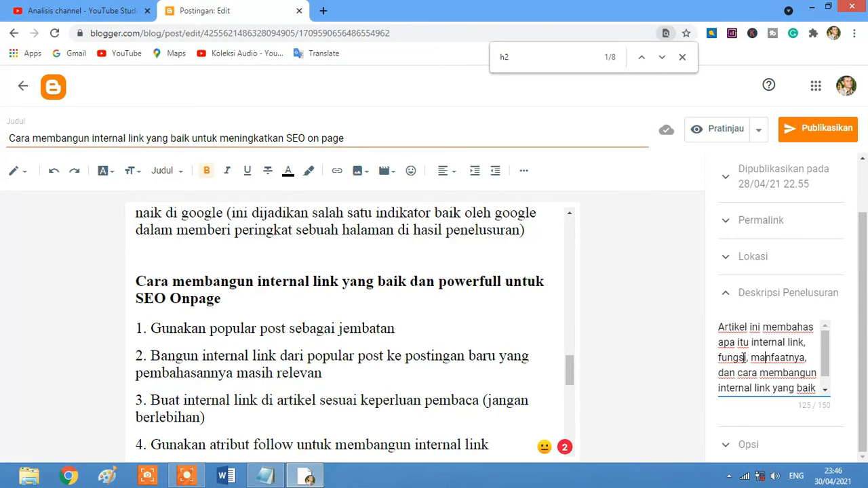
pyautogui.scroll(-2, 744, 357)
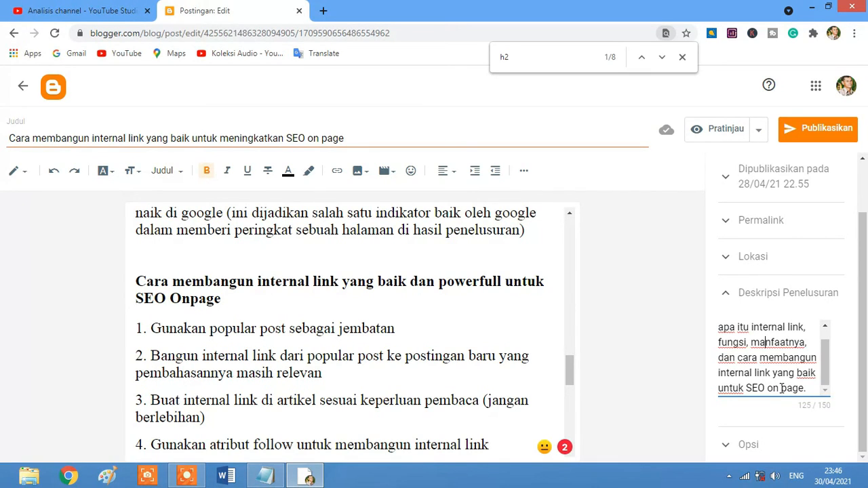
pyautogui.moveTo(816, 388); pyautogui.dragTo(707, 324)
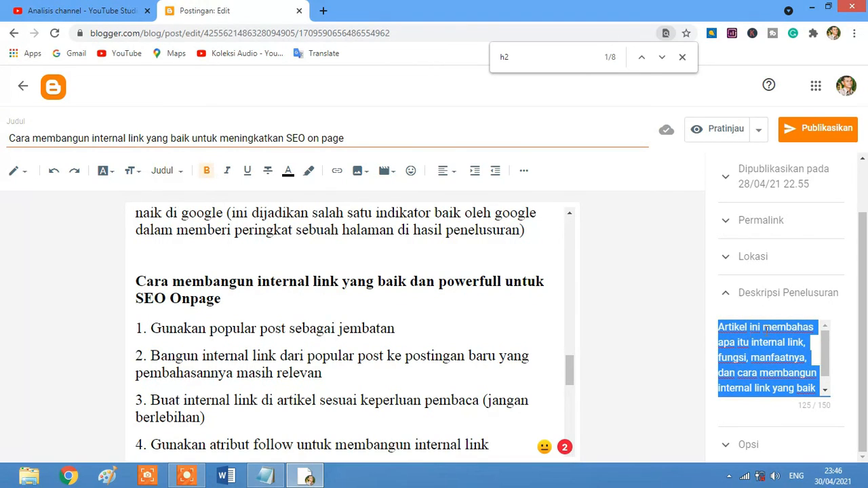
pyautogui.click(765, 329)
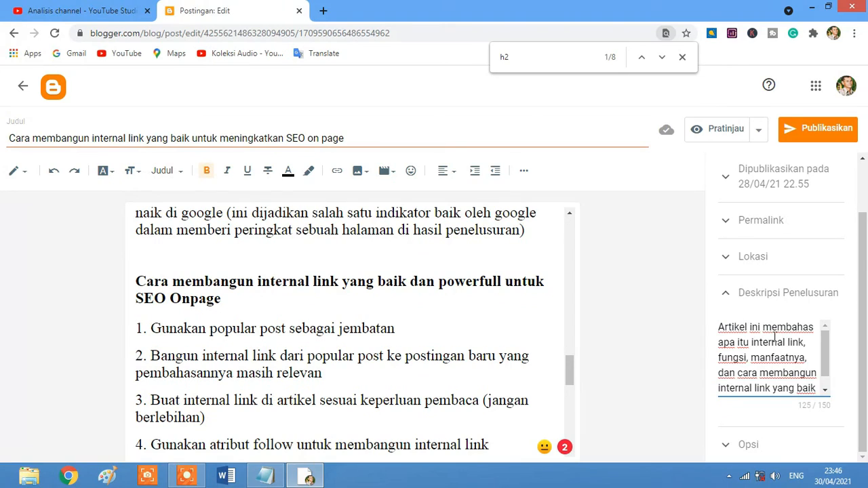